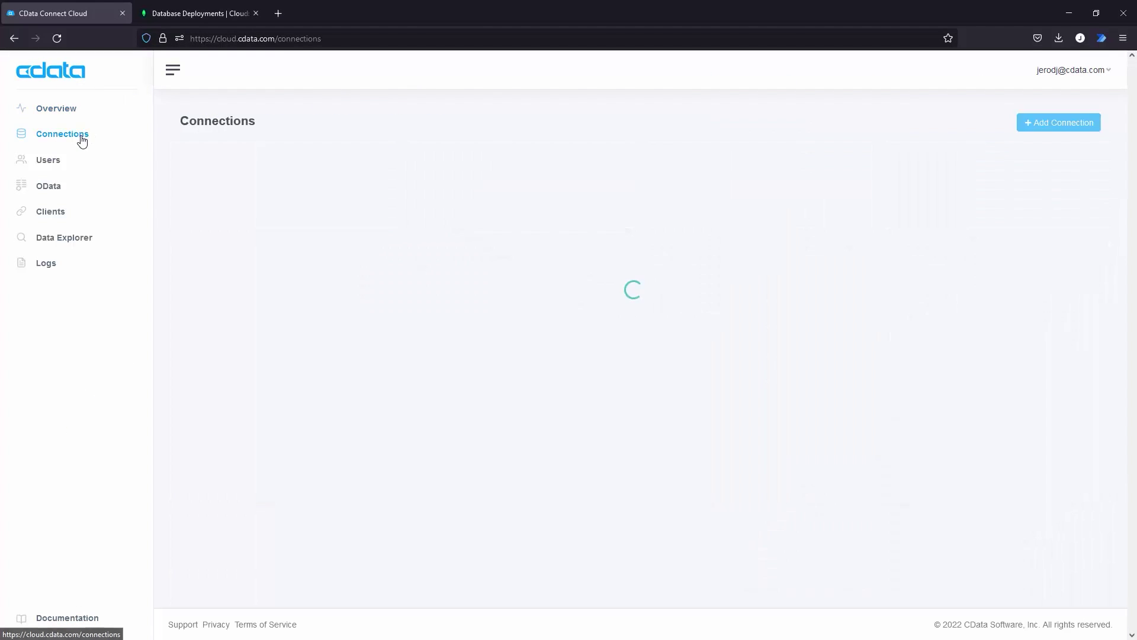
- Start a new MongoDB connection and enter admin as the user name
left_click(1057, 125)
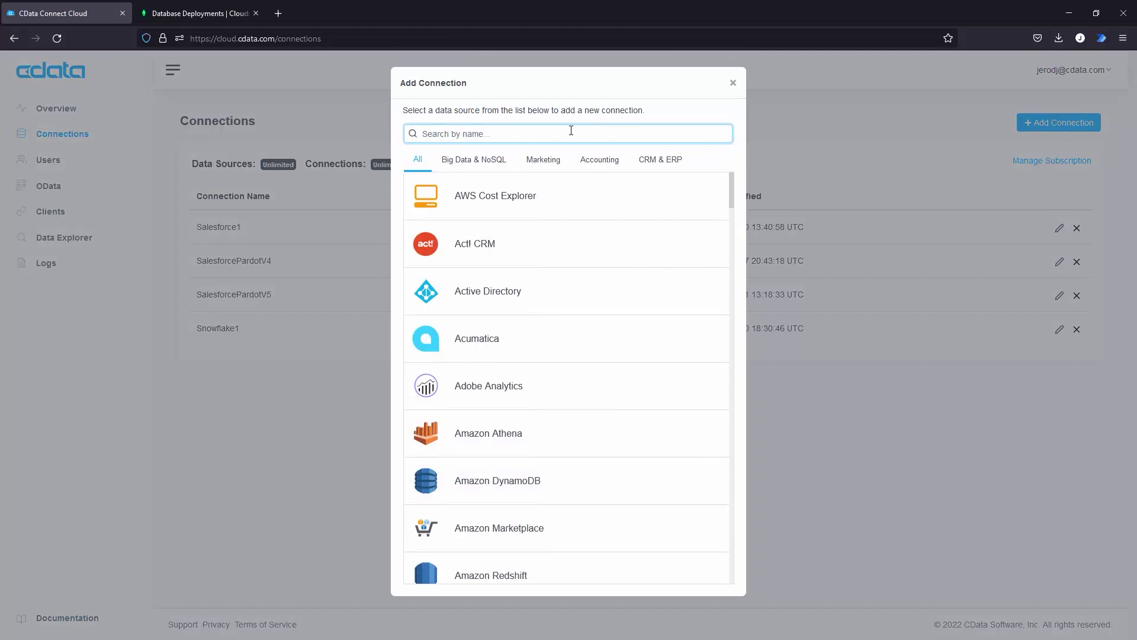
type("Mongo")
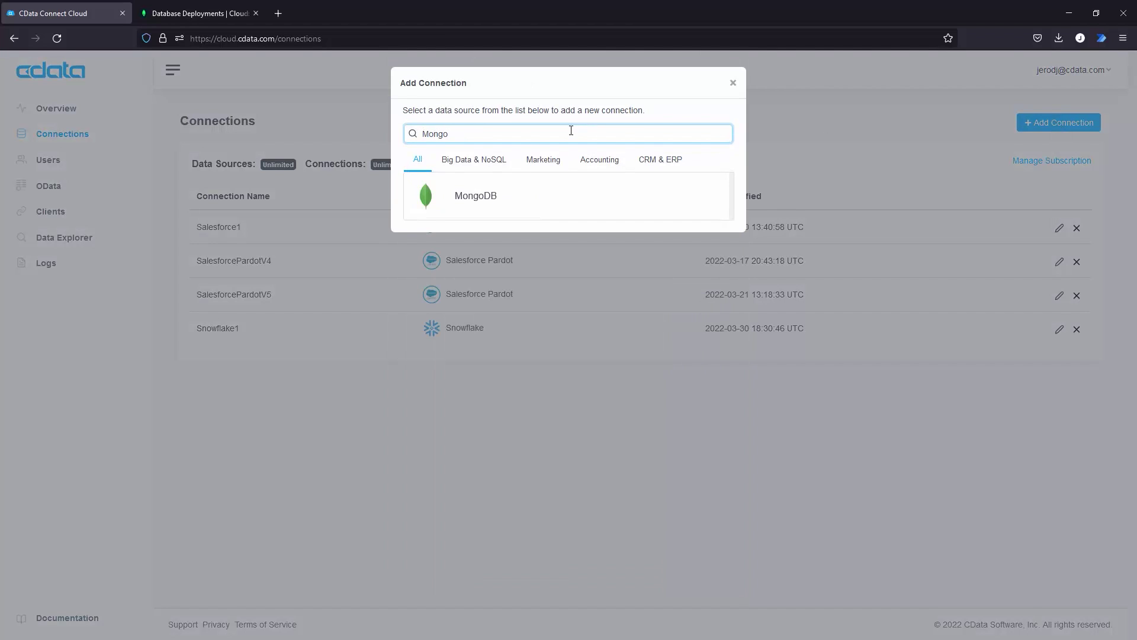
left_click(561, 195)
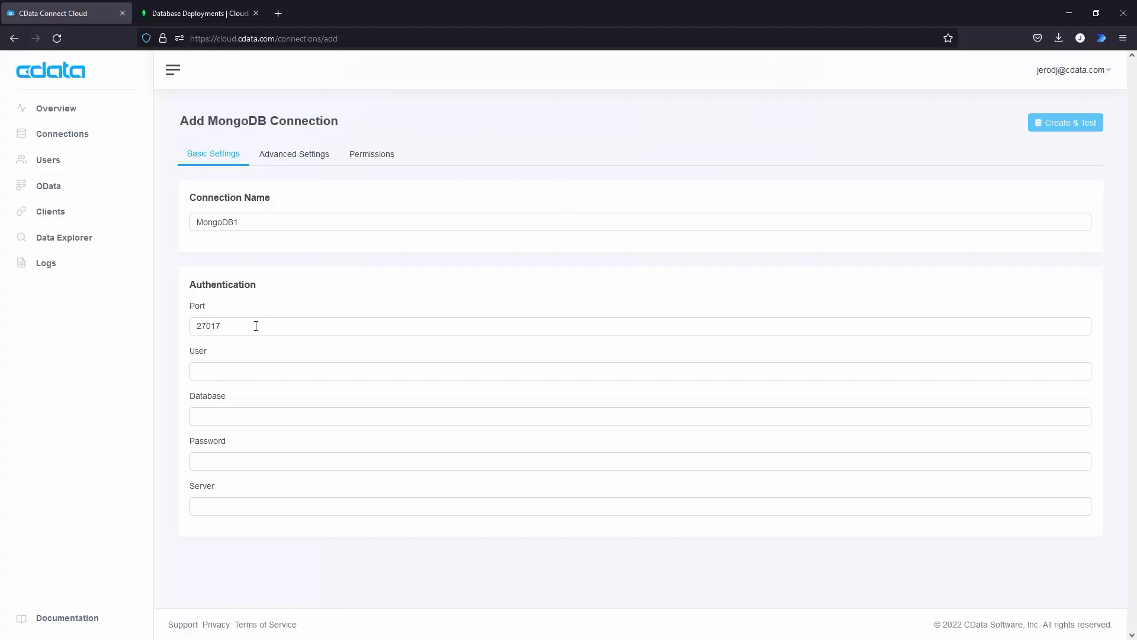
left_click(252, 373)
type("admin")
key("Tab")
key("Tab")
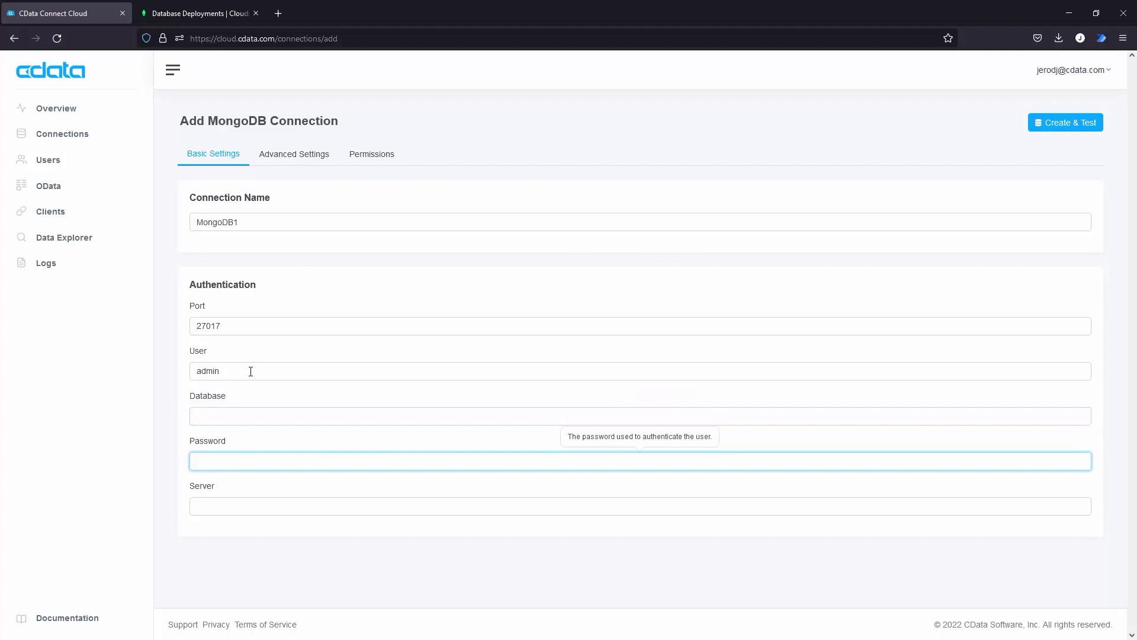
- Enter the password and paste Cluster0's primary shard host name into the Server field
type("•••••••••••")
left_click(202, 14)
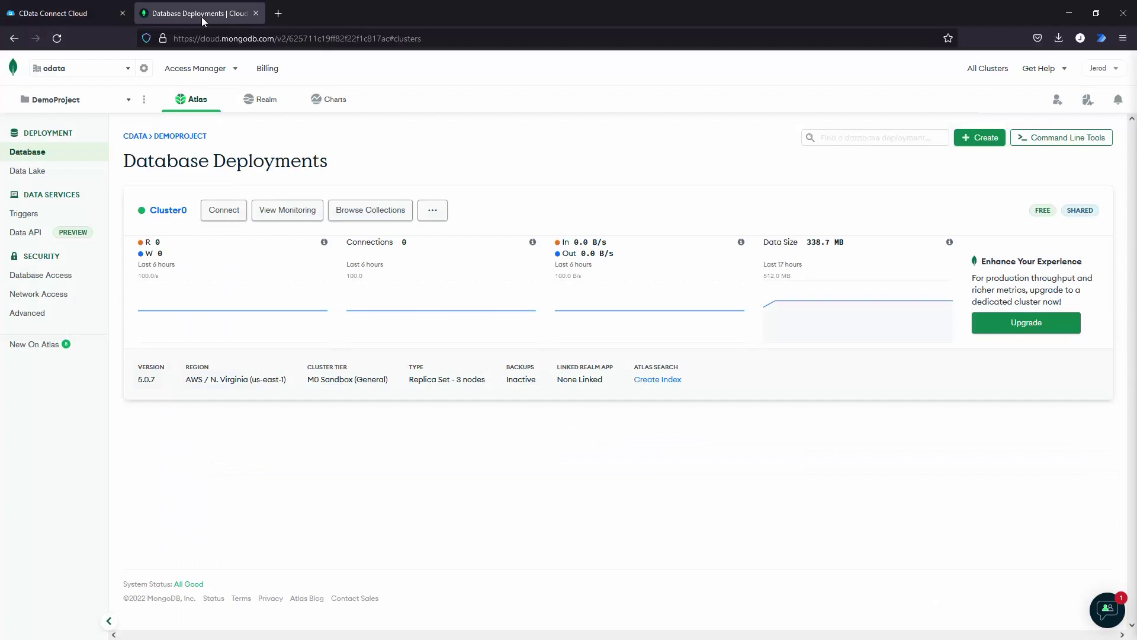
left_click(178, 212)
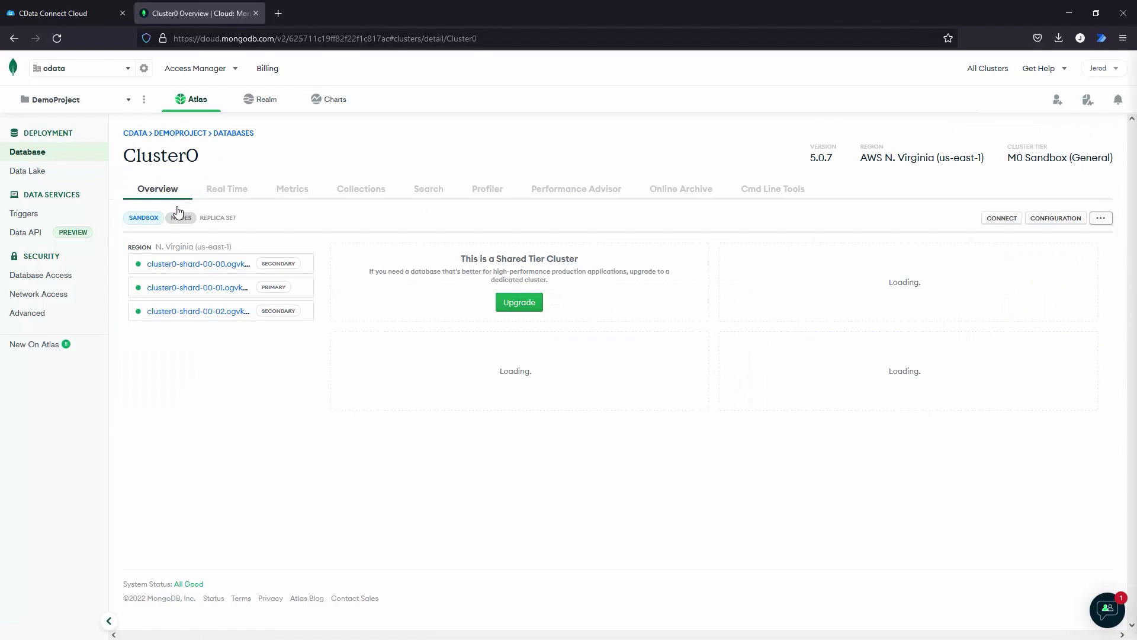
left_click(231, 289)
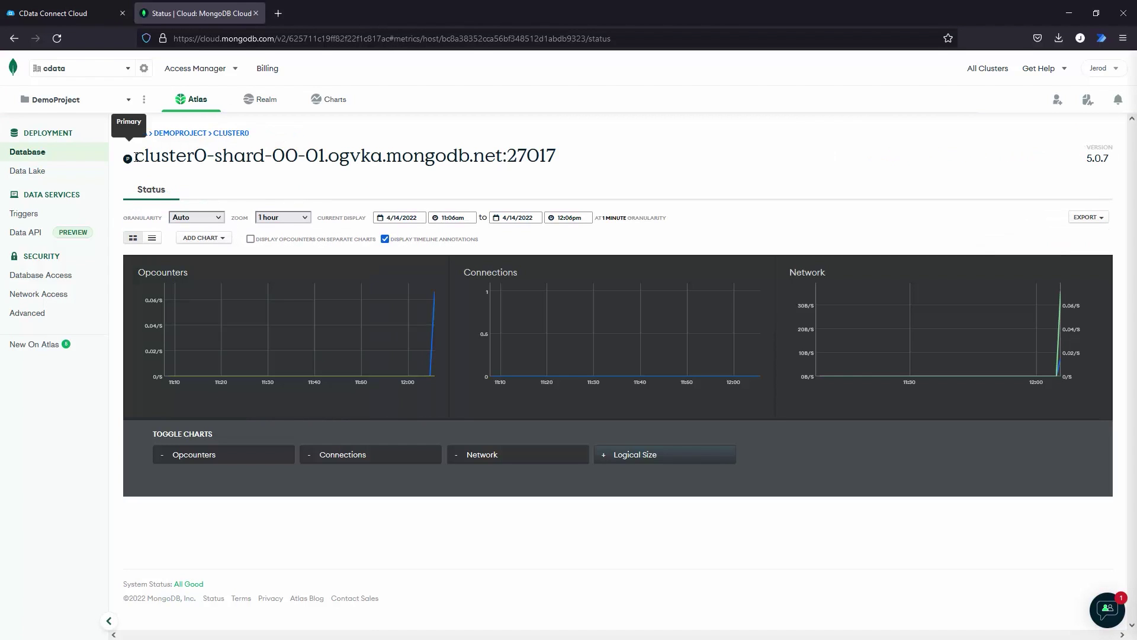
left_click_drag(135, 156, 504, 157)
key("ctrl+c")
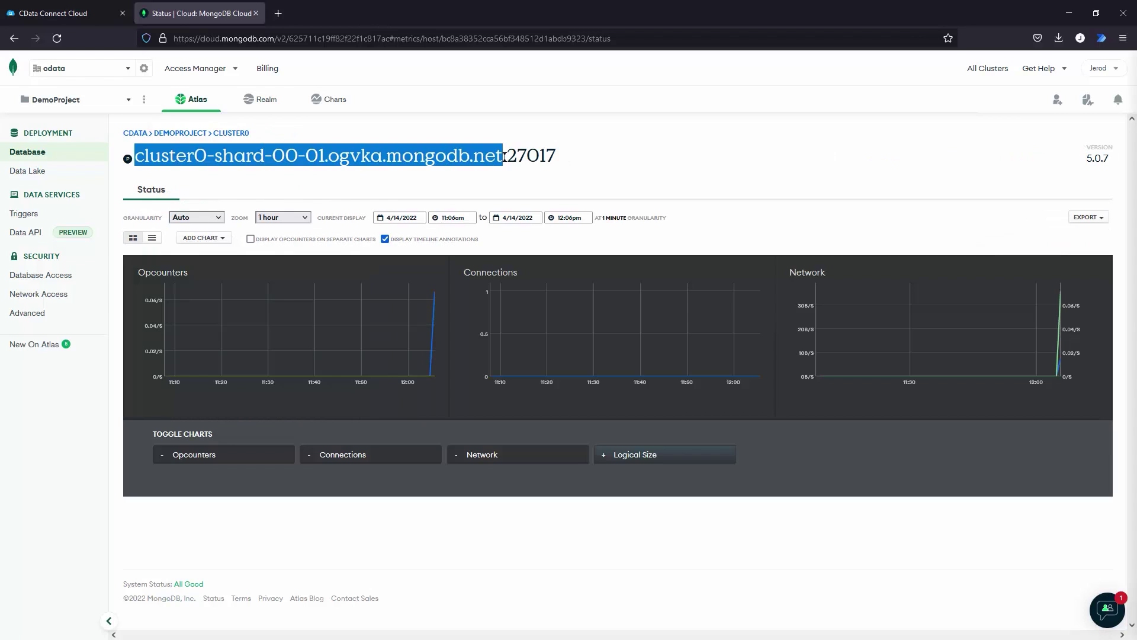
left_click(89, 13)
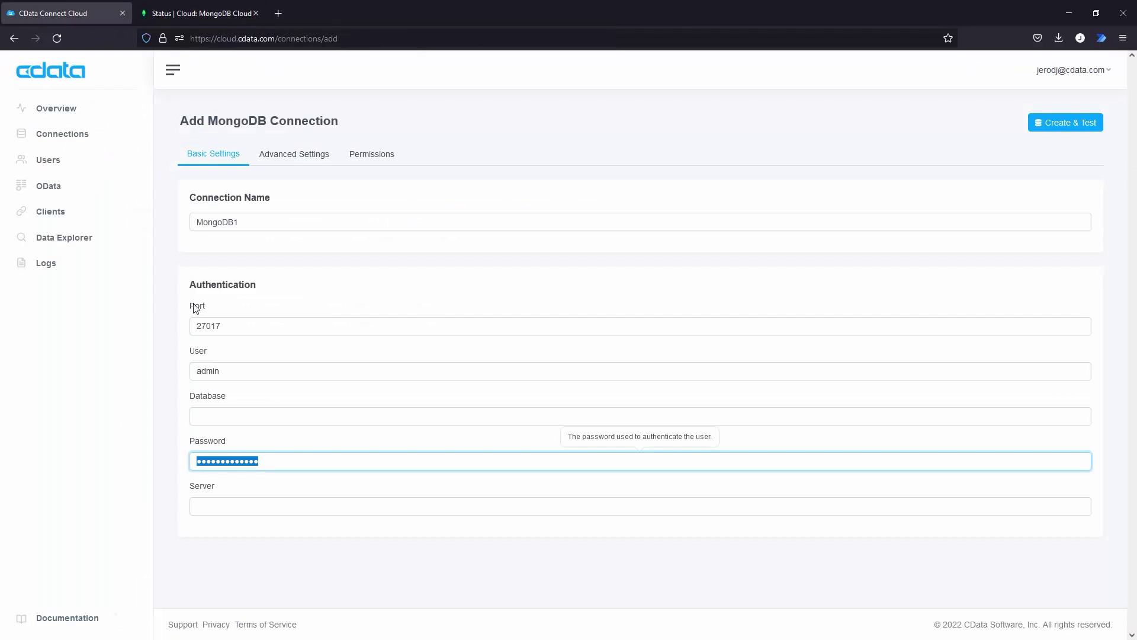
left_click(221, 503)
key("ctrl+v")
- Browse Cluster0's collections to locate sample_airbnb.listingsAndReviews
left_click(195, 6)
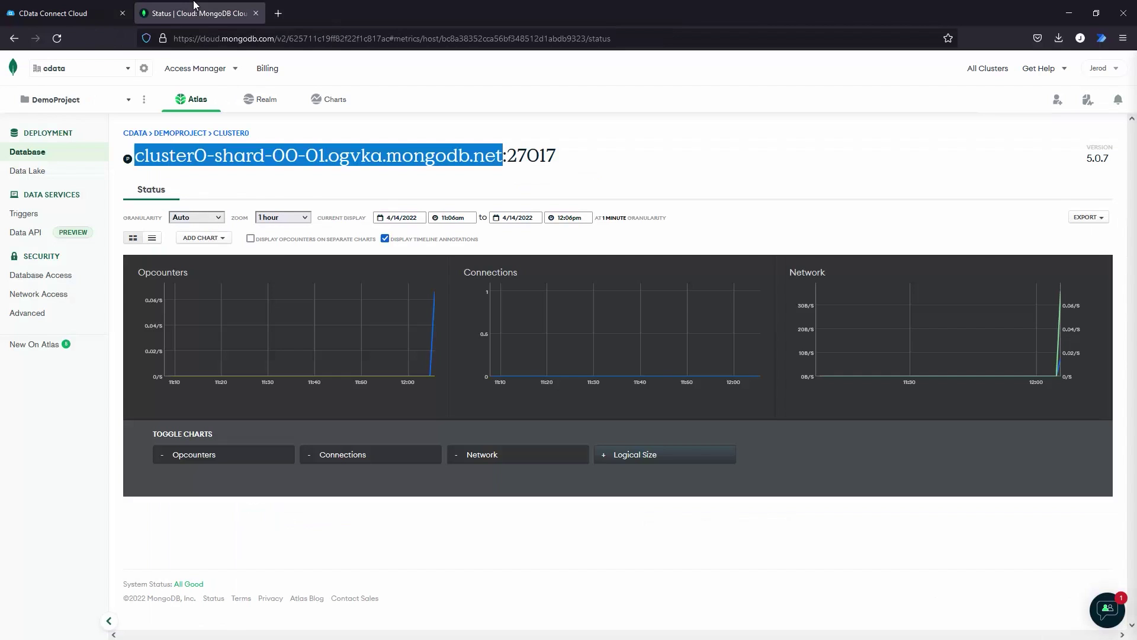
left_click(236, 134)
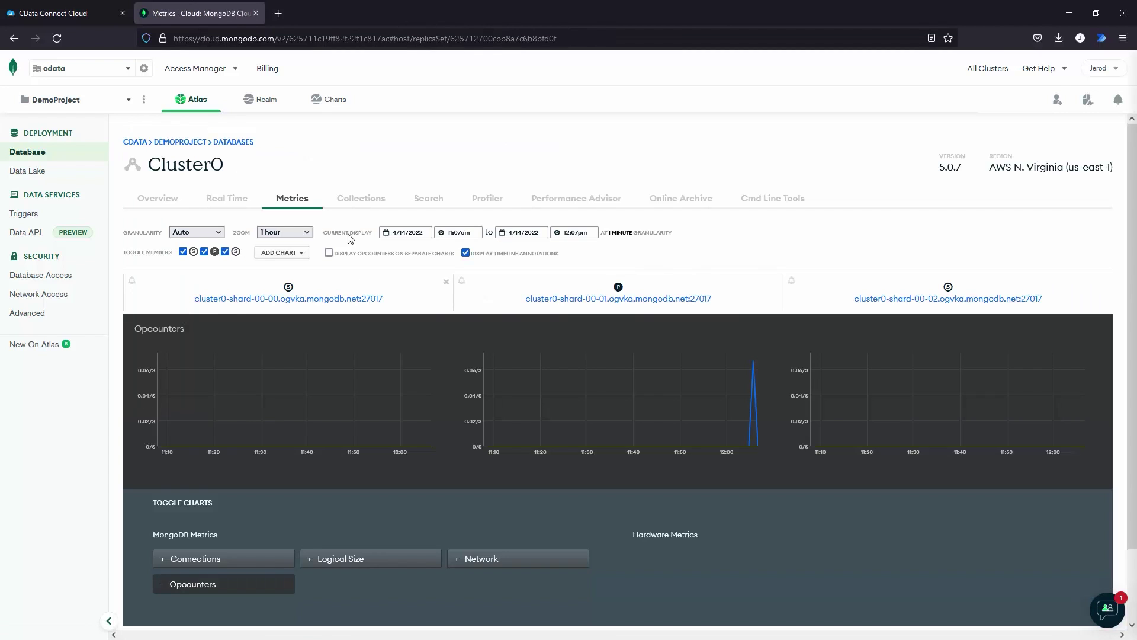
left_click(360, 189)
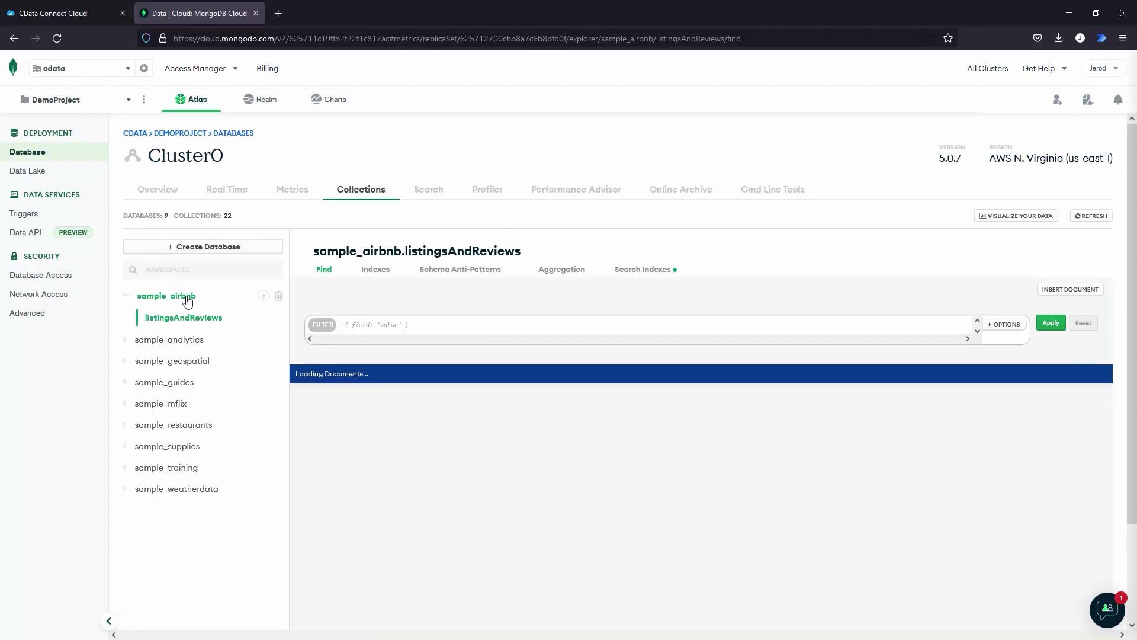
- Enter sample_airbnb as the connection's database
left_click(89, 13)
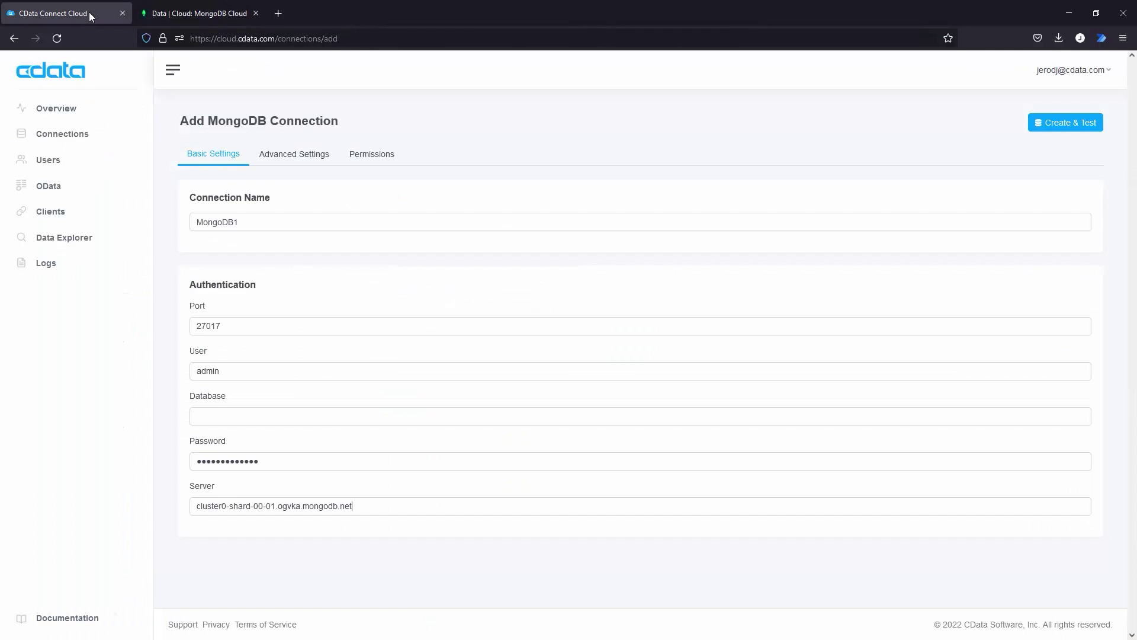
left_click(279, 416)
type("sample_airbnb")
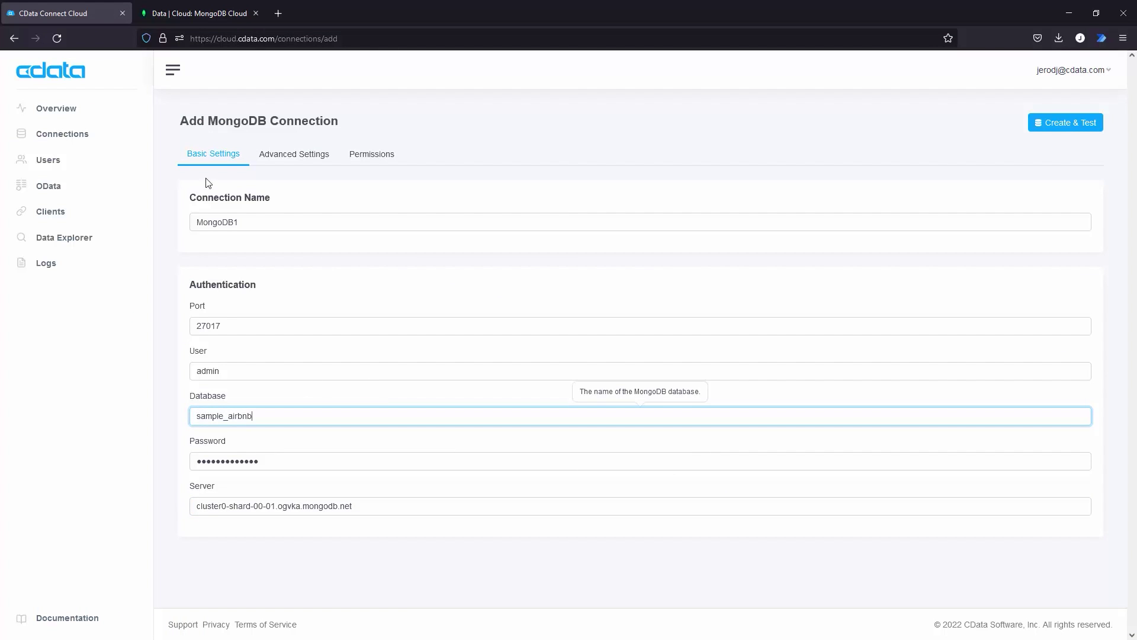
- Set Use SSL to True with auth database admin, then save and test the connection
left_click(294, 154)
left_click(267, 286)
left_click(267, 301)
left_click(270, 323)
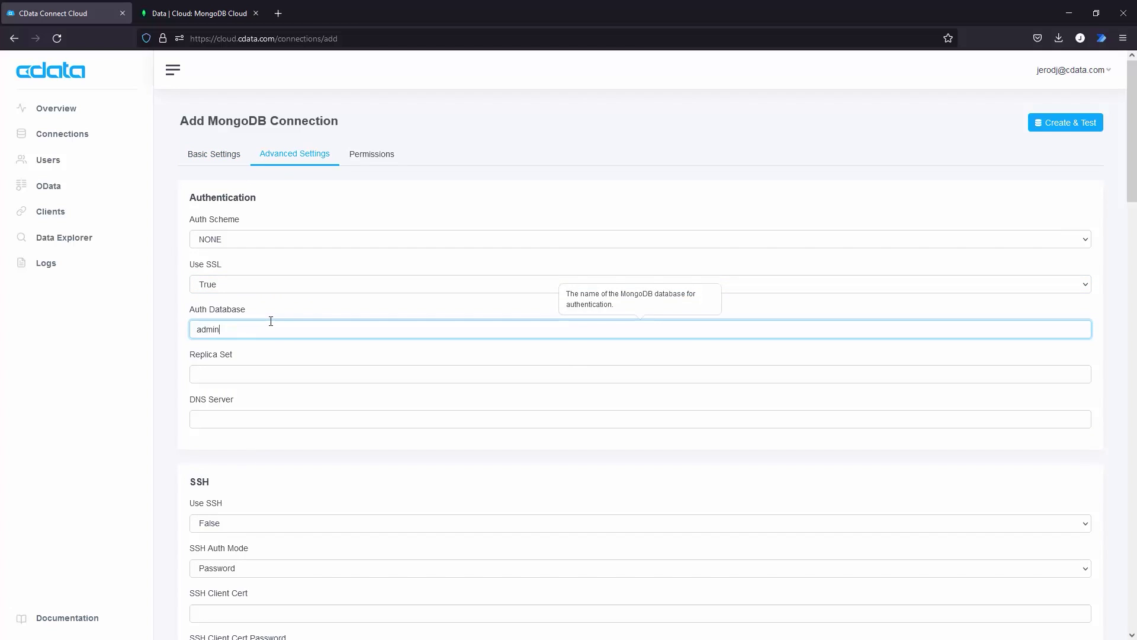
left_click(1059, 125)
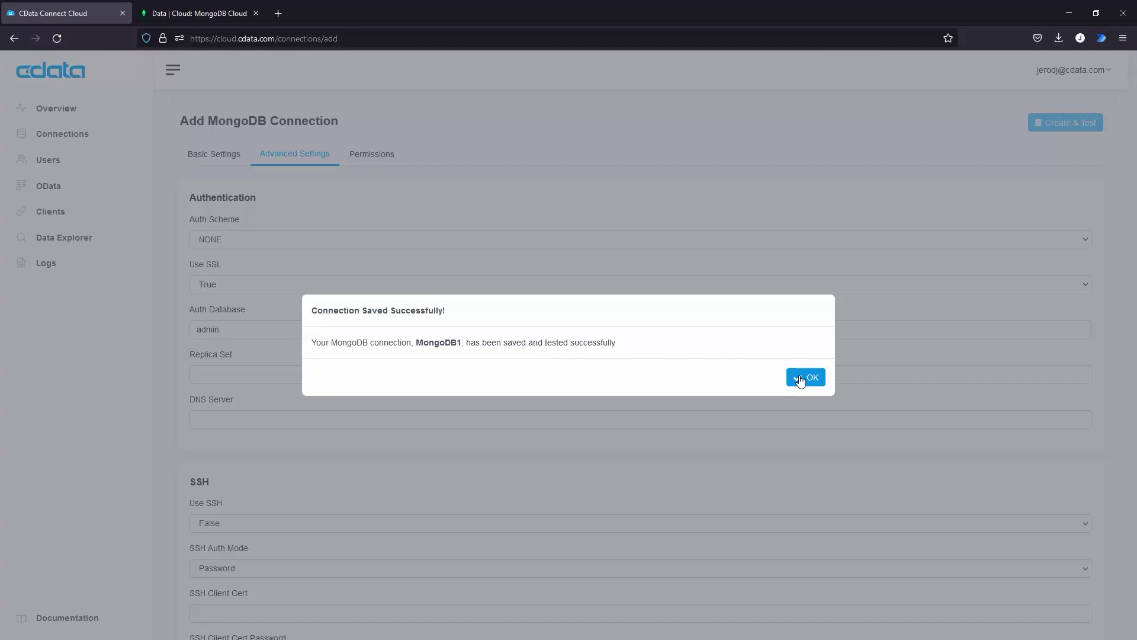
left_click(800, 381)
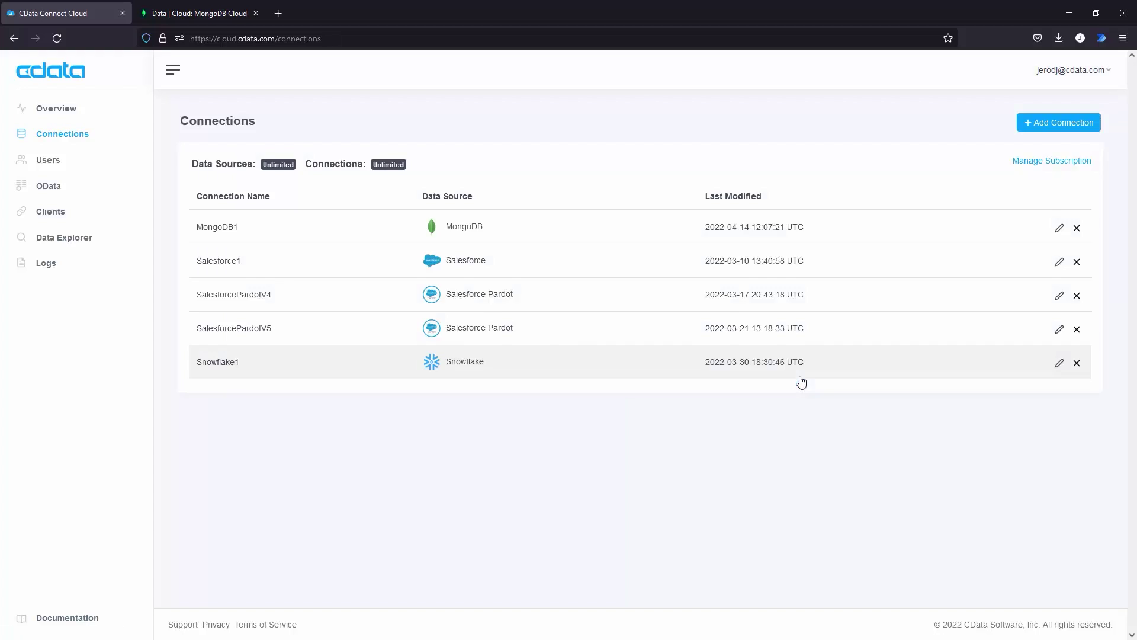
- Query listingsAndReviews from MongoDB1 in Data Explorer, then go to the Google Sheets add-on listing
left_click(65, 246)
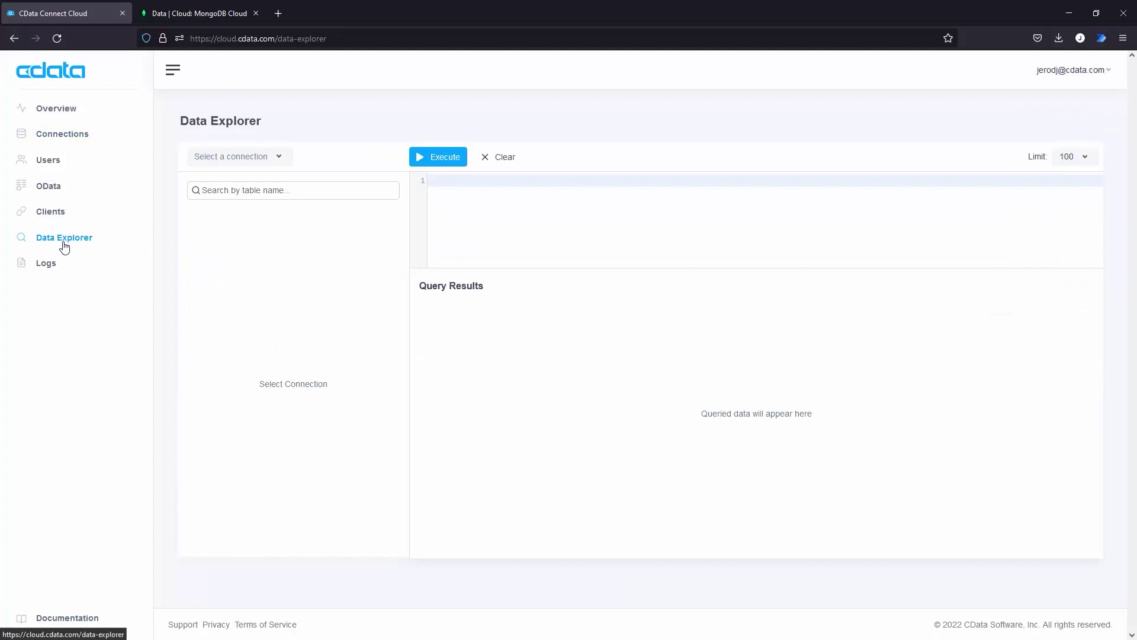
left_click(233, 155)
left_click(232, 185)
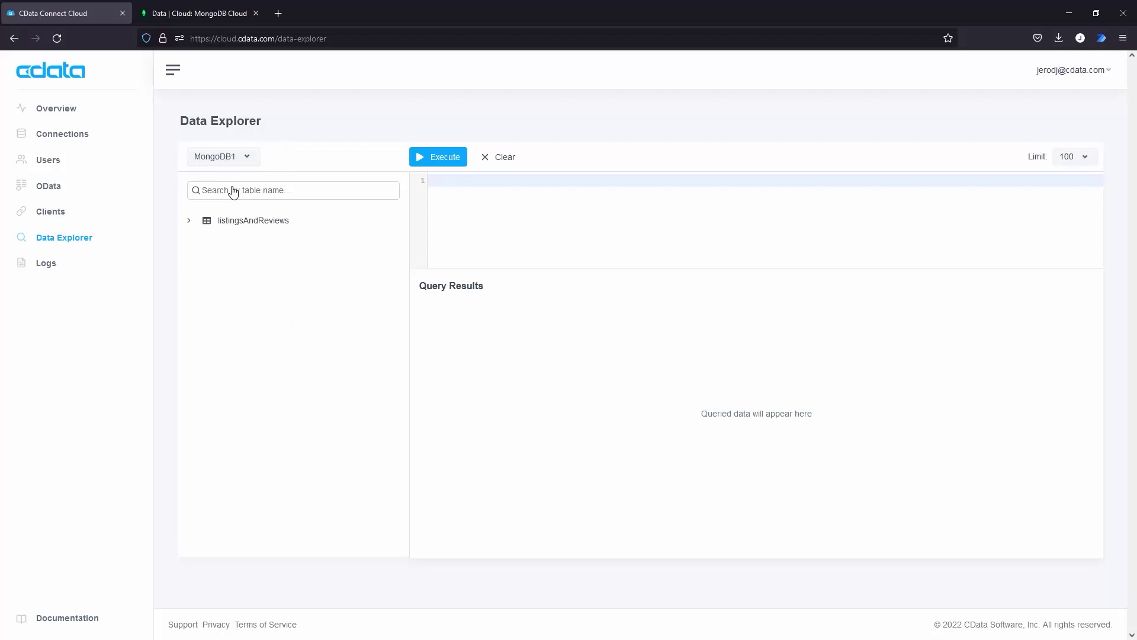
left_click_drag(237, 222, 529, 223)
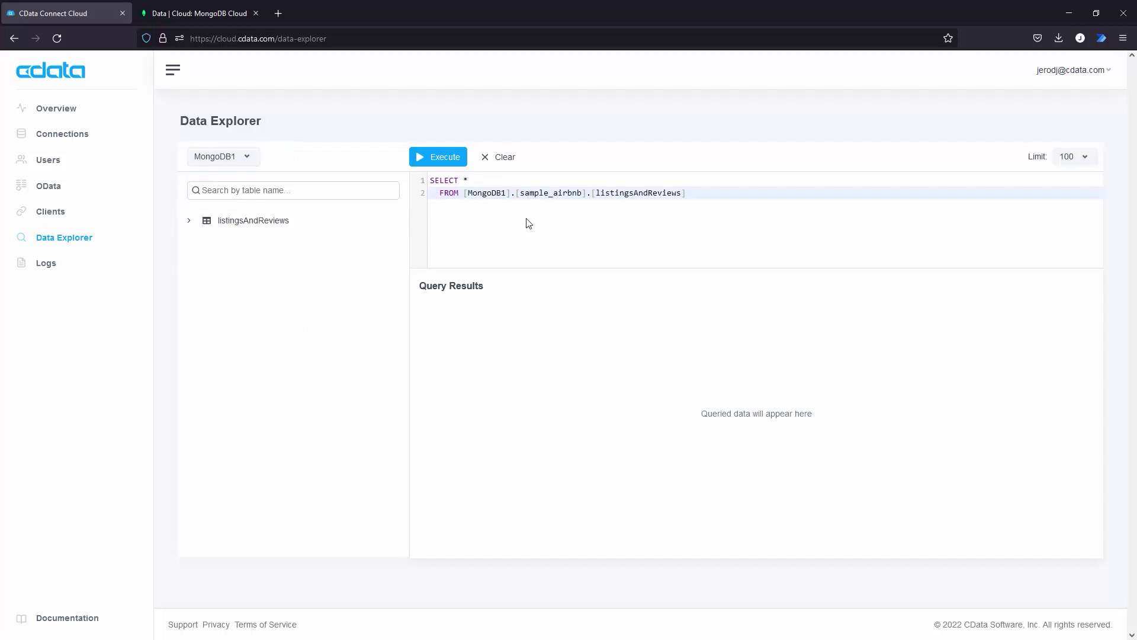
left_click(450, 164)
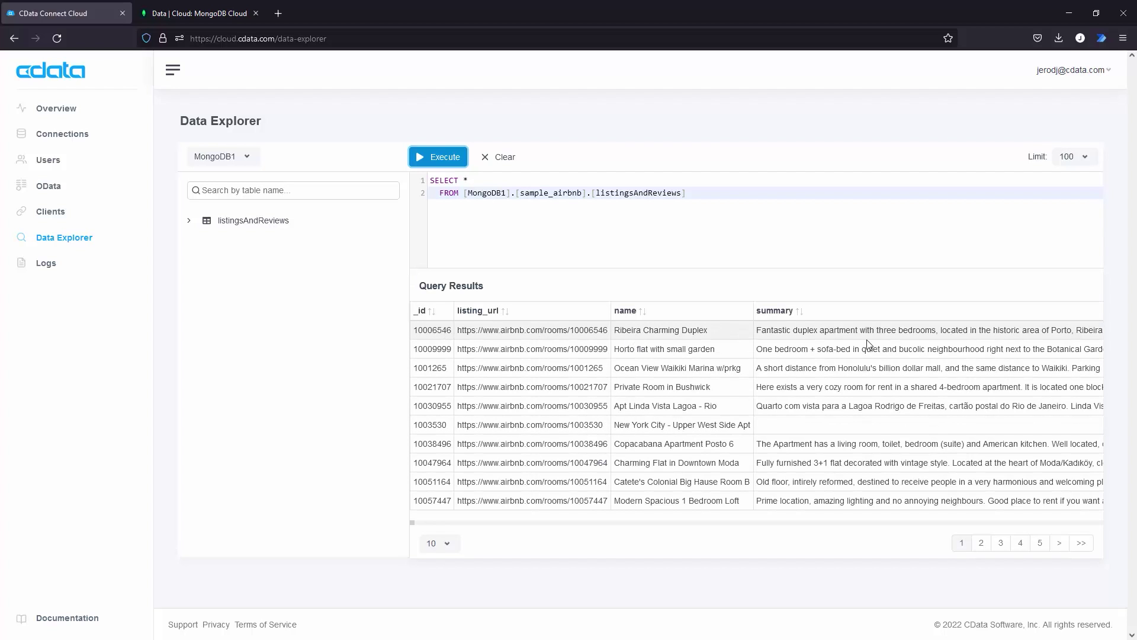
left_click(83, 218)
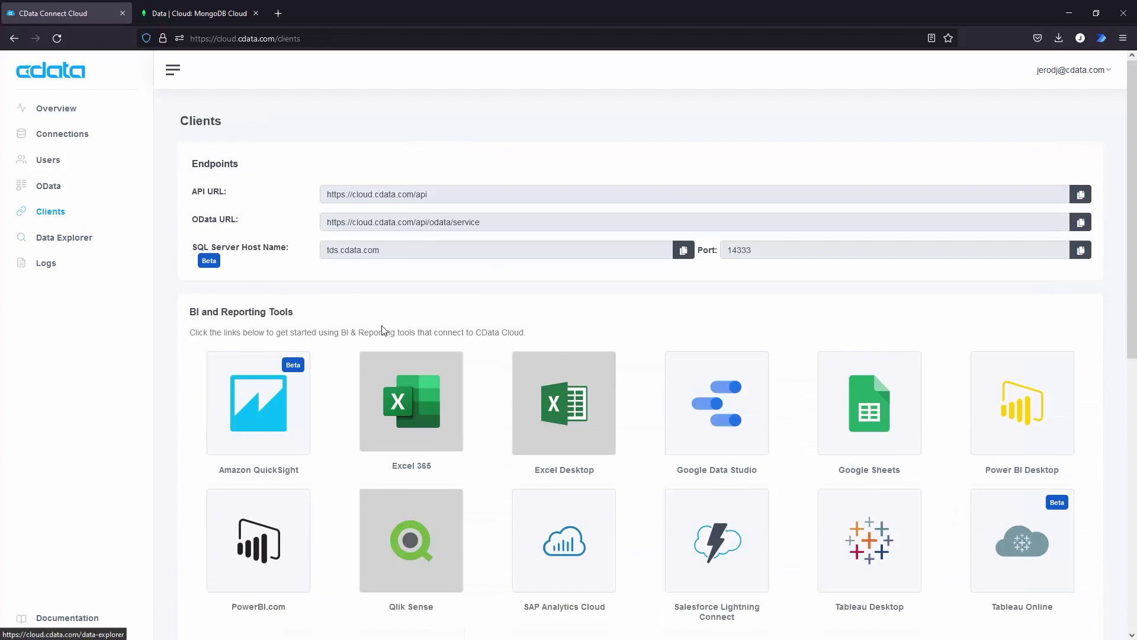
left_click(869, 419)
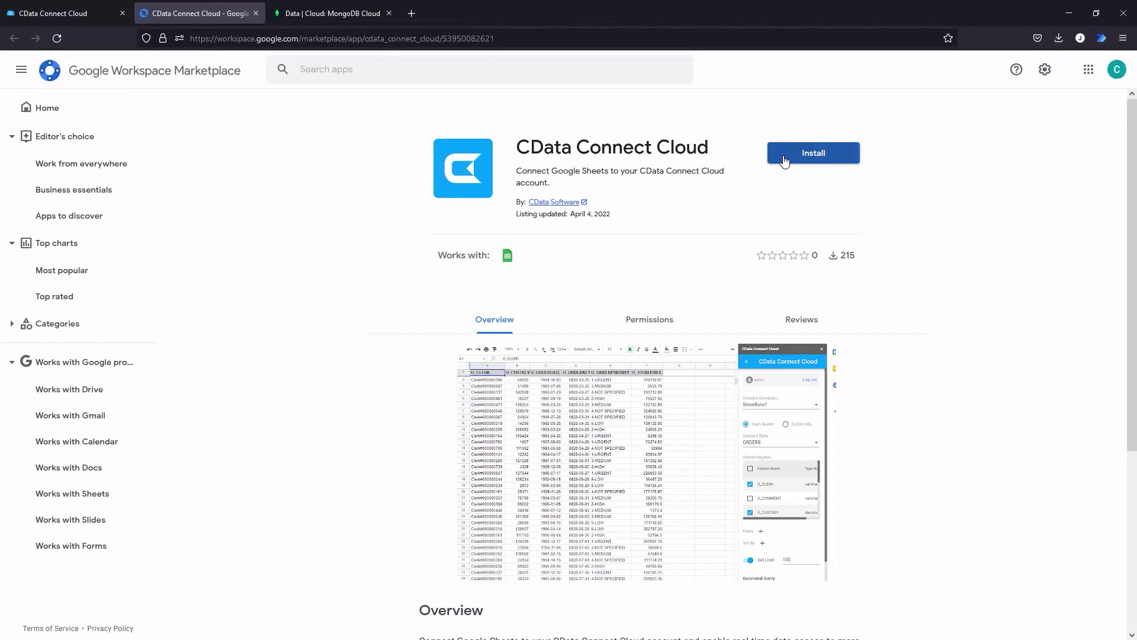
- Install the CData Connect Cloud add-on, allowing access with the existing Google account
left_click(784, 160)
left_click(651, 413)
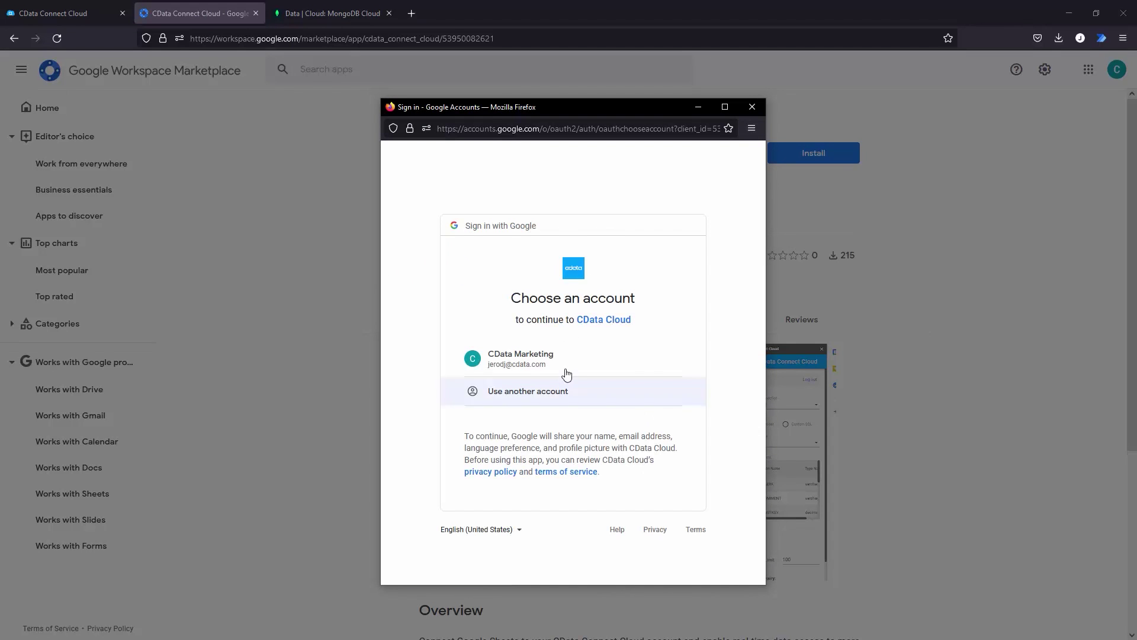
left_click(561, 367)
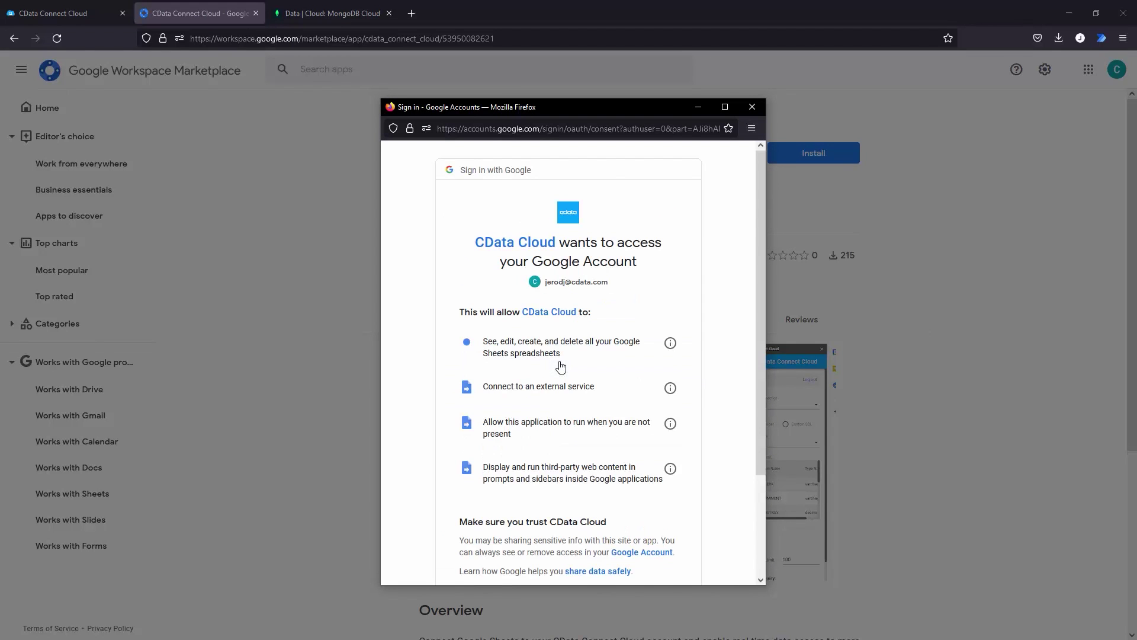
scroll(592, 401, "down", 5)
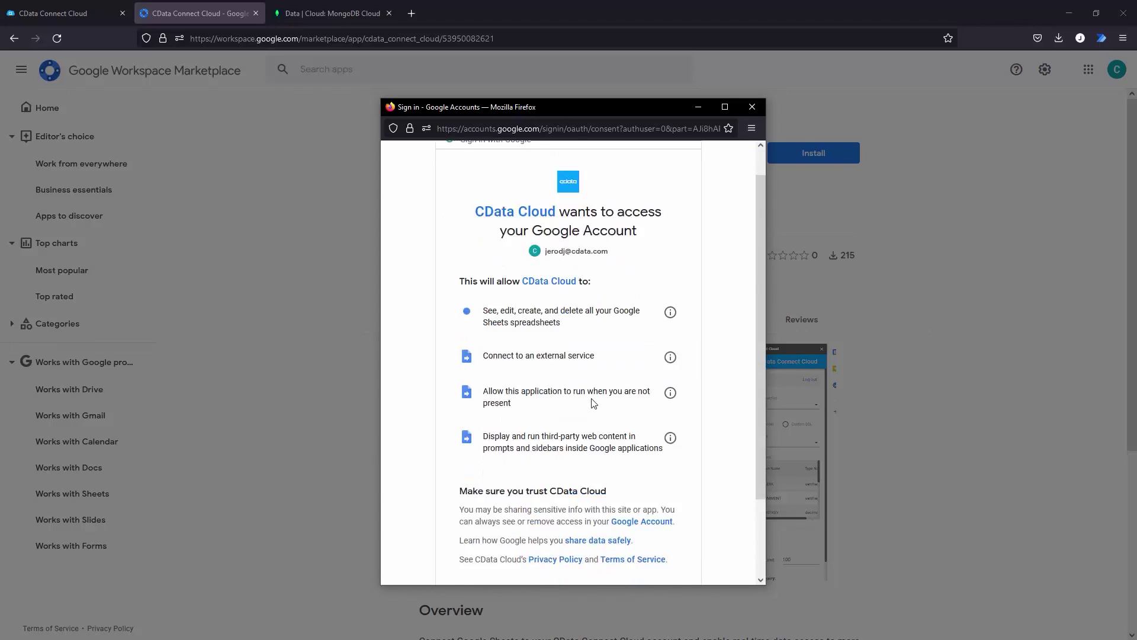
left_click(614, 503)
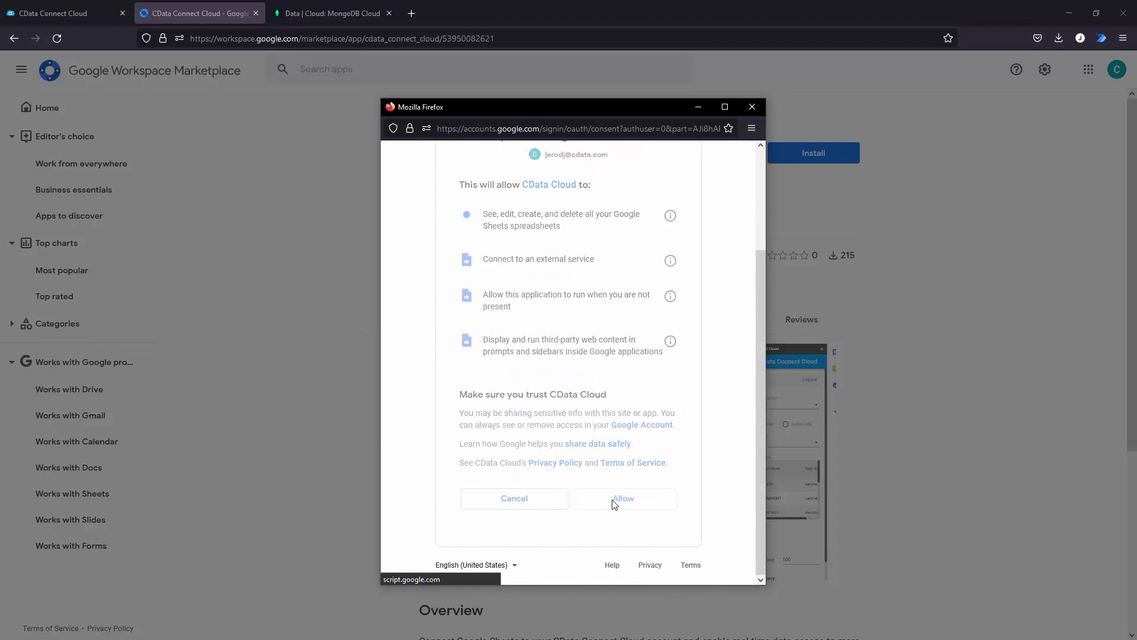
left_click(646, 413)
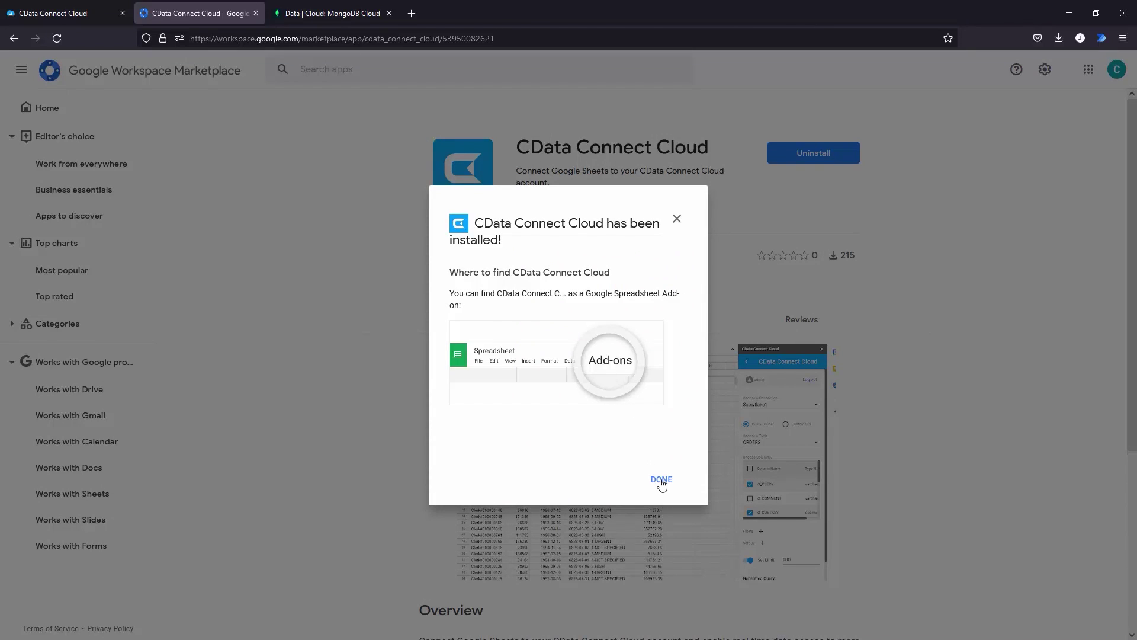
left_click(661, 480)
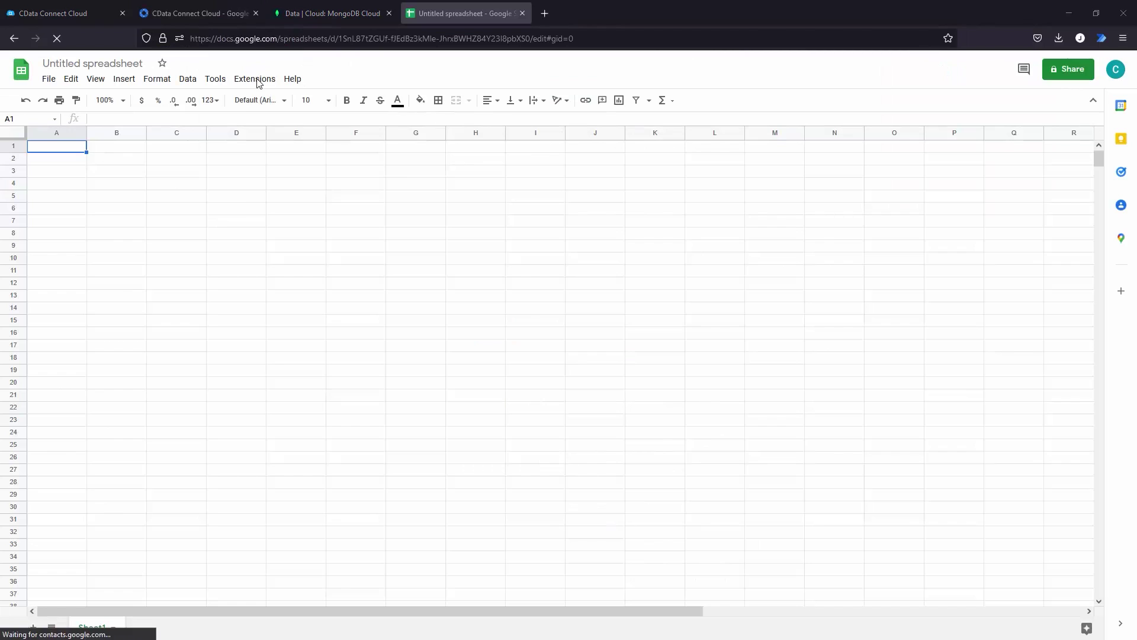
- Launch CData Connect Cloud from the Extensions menu and accept its authorization request
left_click(259, 82)
mouse_move(292, 199)
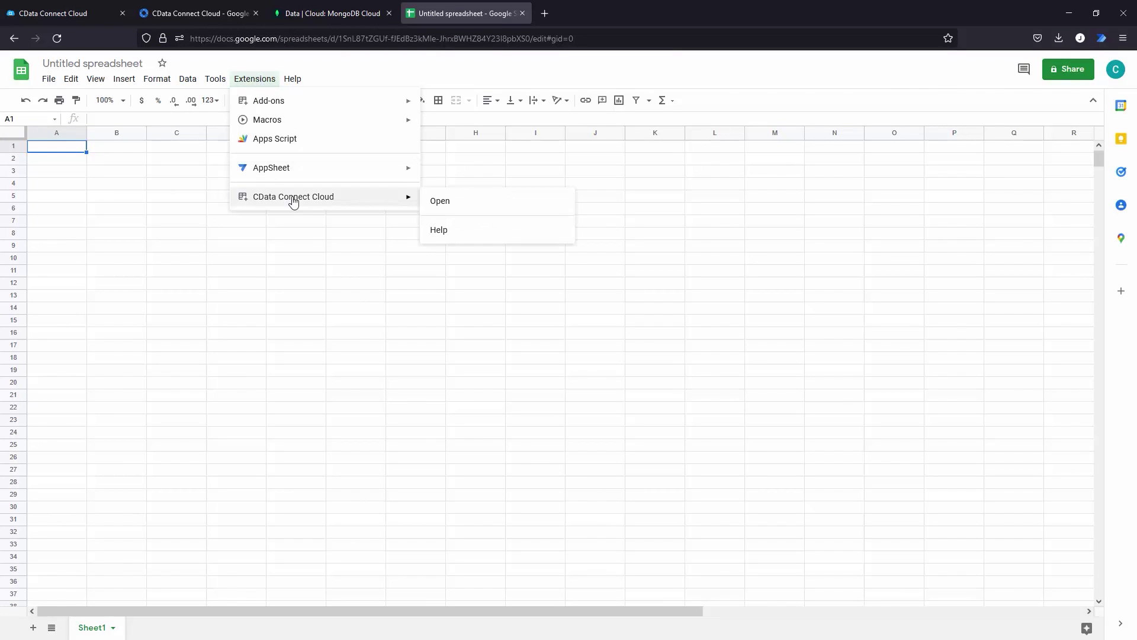
left_click(474, 203)
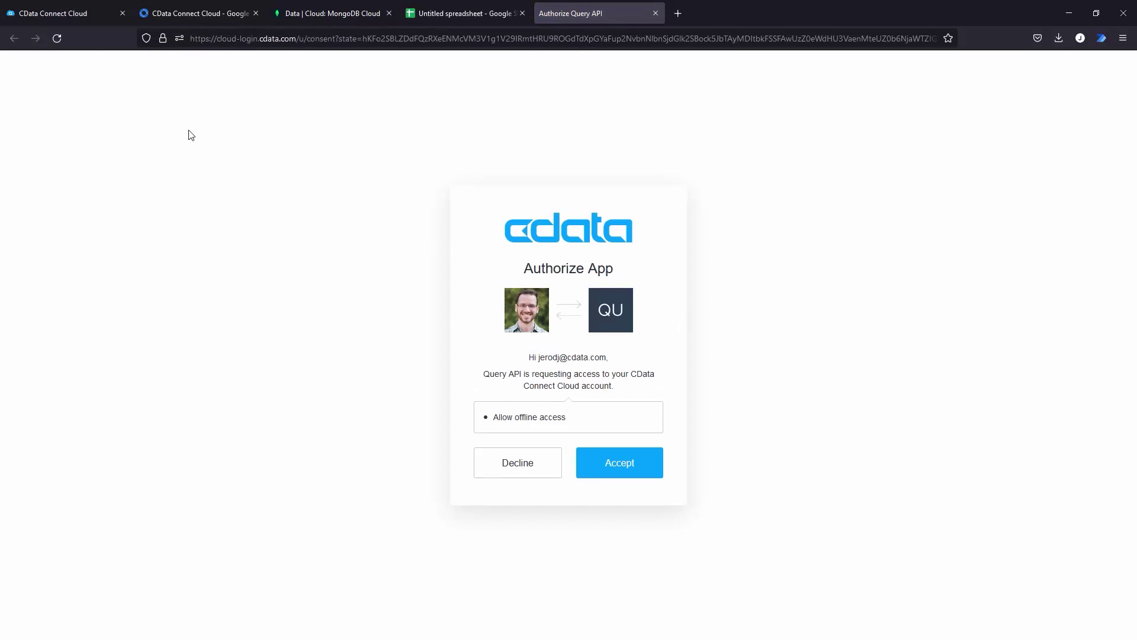
left_click(641, 472)
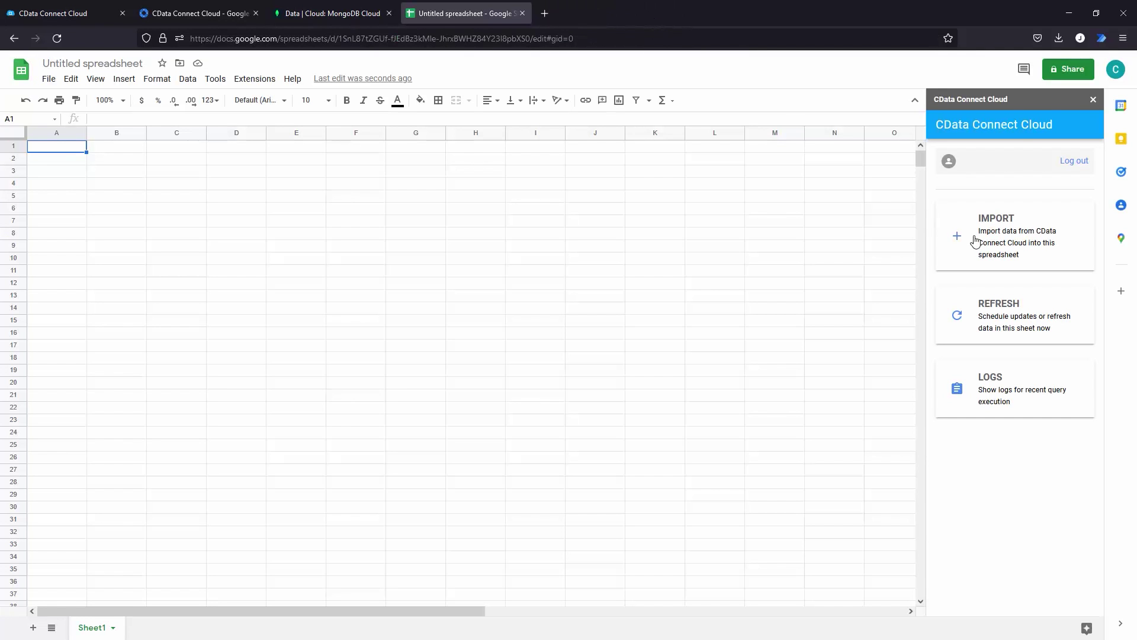
- Start an import using connection MongoDB1 and table sample_airbnb.listingsAndReviews
left_click(976, 240)
left_click(978, 204)
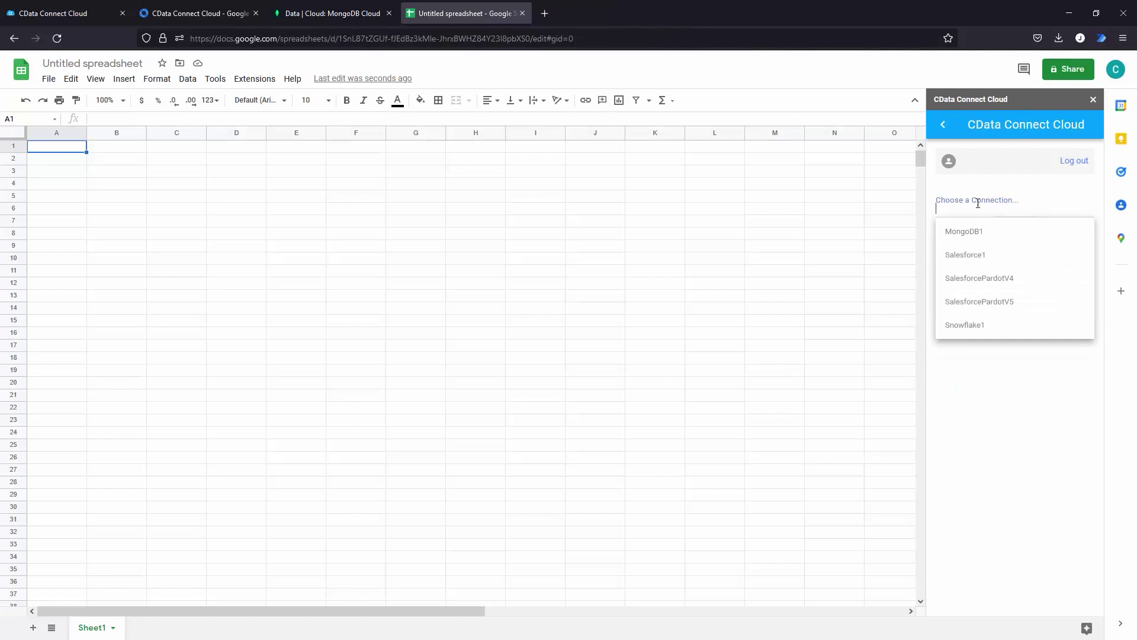
left_click(986, 234)
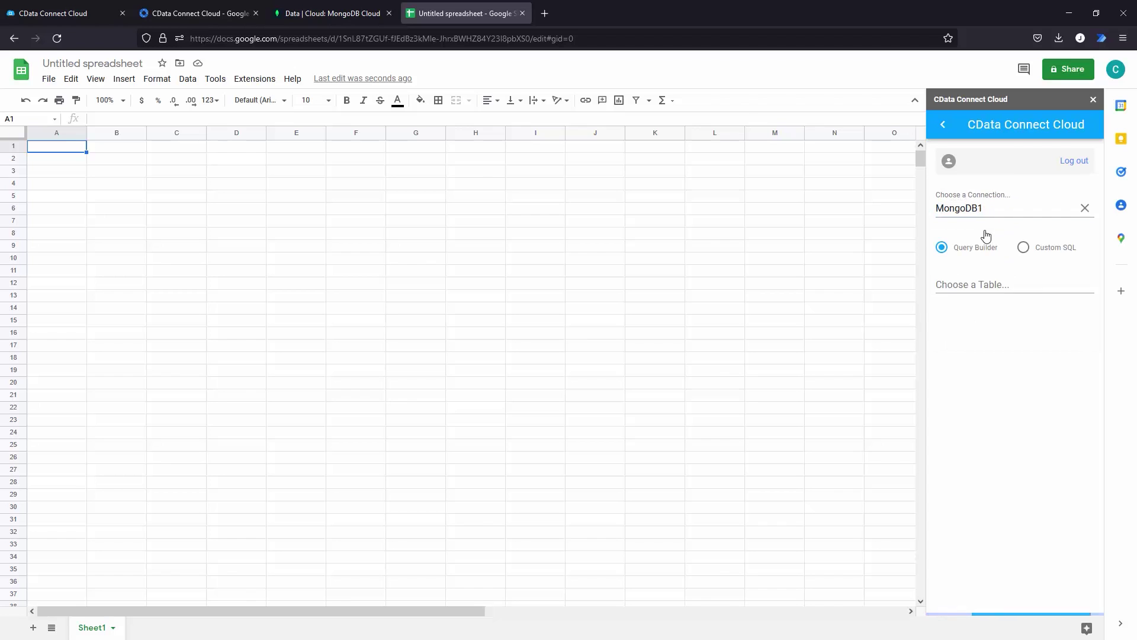
left_click(985, 283)
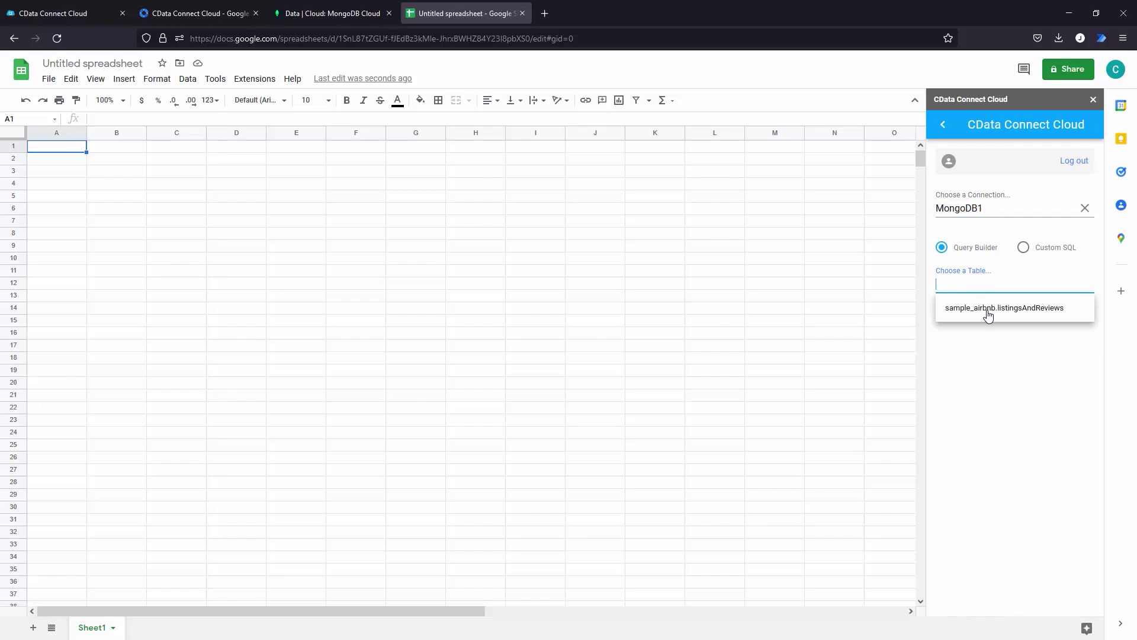
left_click(986, 308)
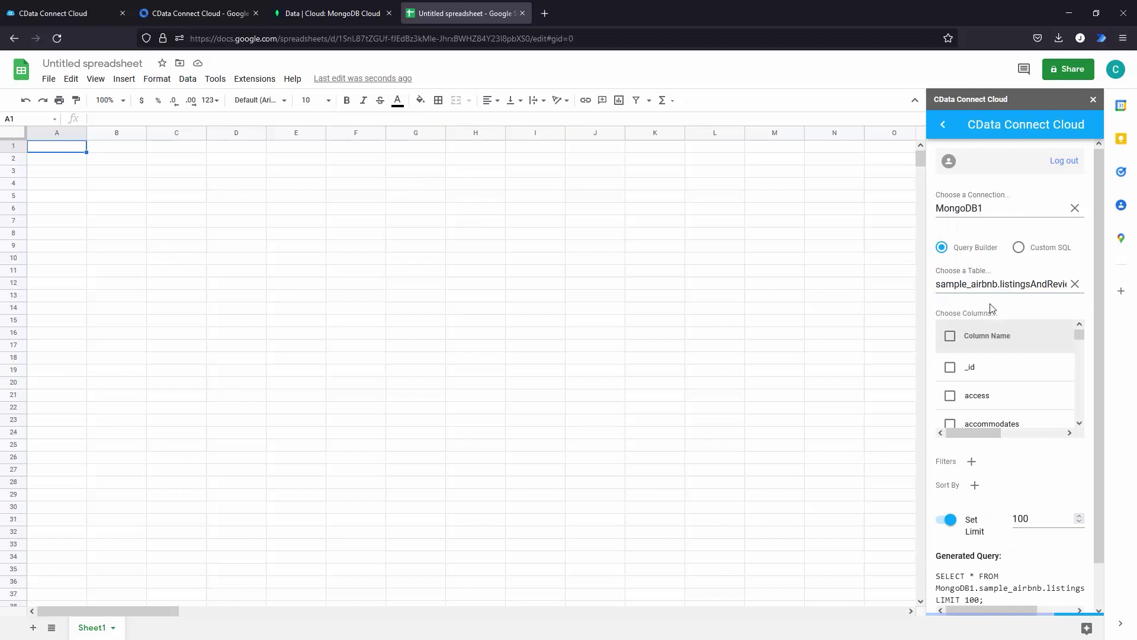
- Tick the _id, listing_url and all review_scores columns for the import
left_click(950, 368)
scroll(1026, 368, "down", 6)
left_click_drag(1078, 352, 1079, 389)
scroll(993, 391, "up", 1)
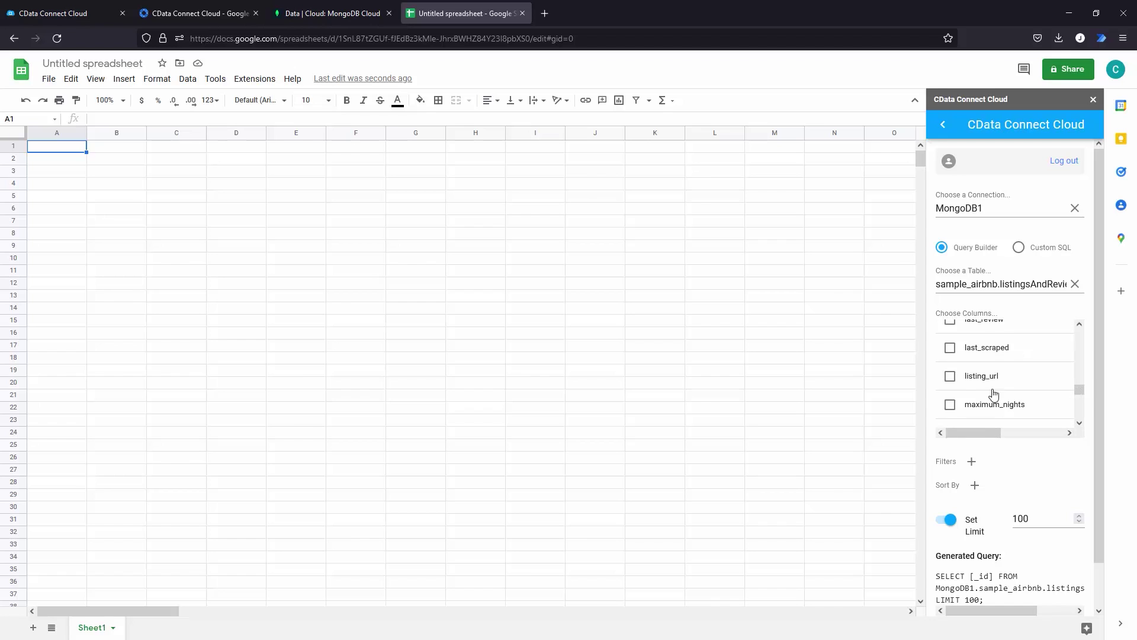
left_click(986, 379)
scroll(1080, 398, "down", 1)
scroll(1080, 399, "down", 5)
left_click(950, 360)
left_click(950, 388)
left_click(950, 417)
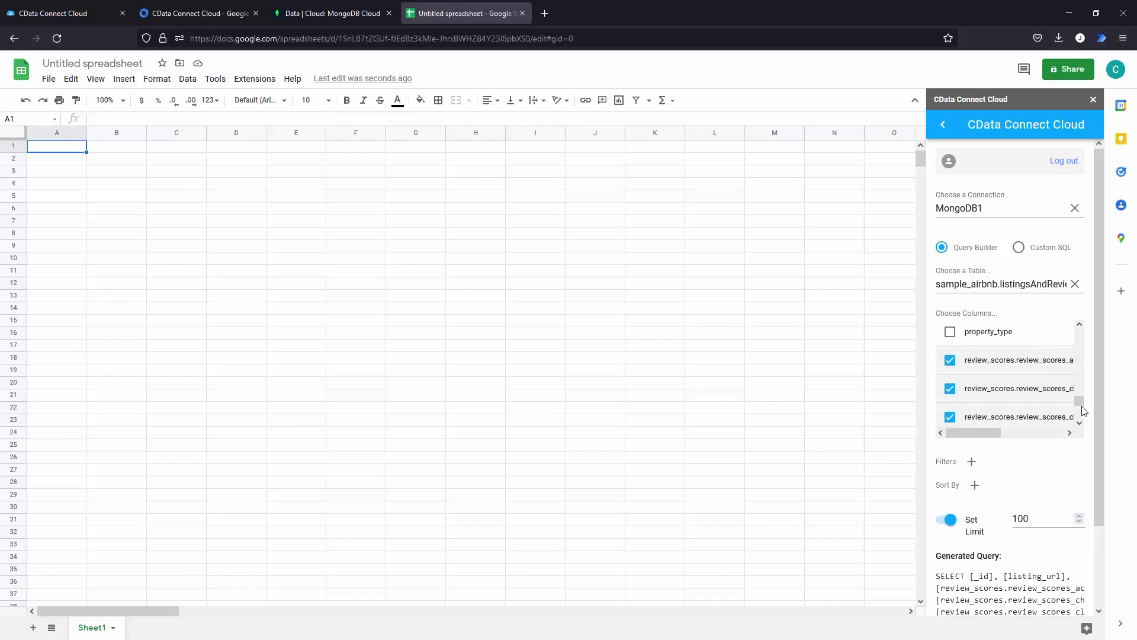
scroll(950, 379, "down", 2)
left_click(951, 347)
left_click(950, 375)
left_click(950, 399)
scroll(950, 379, "down", 2)
left_click(949, 354)
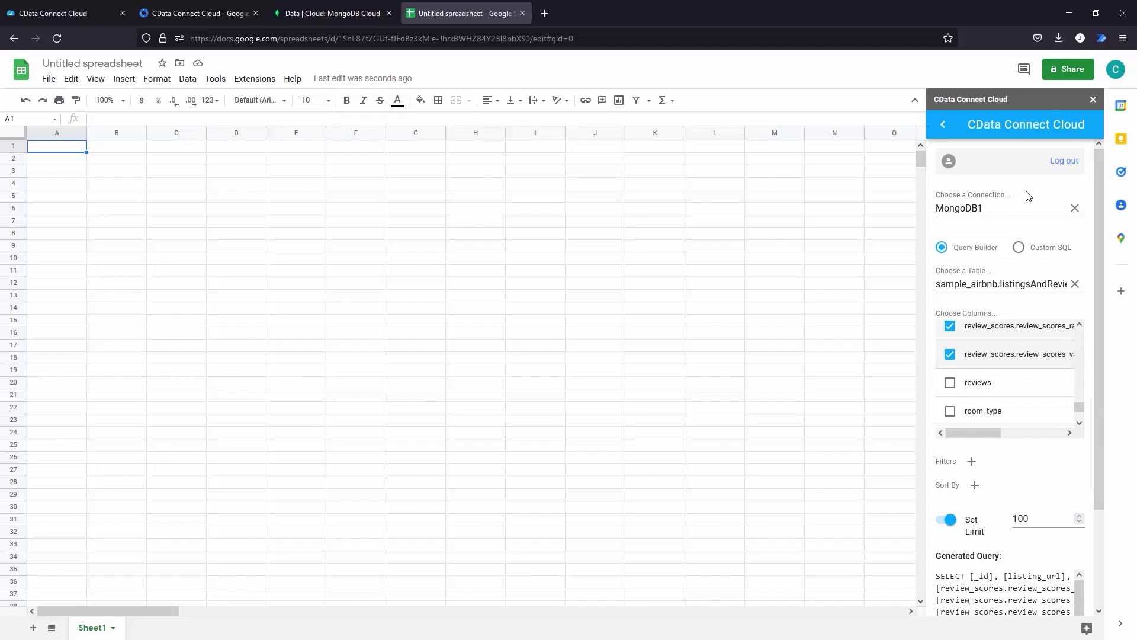
left_click_drag(1102, 444, 1105, 565)
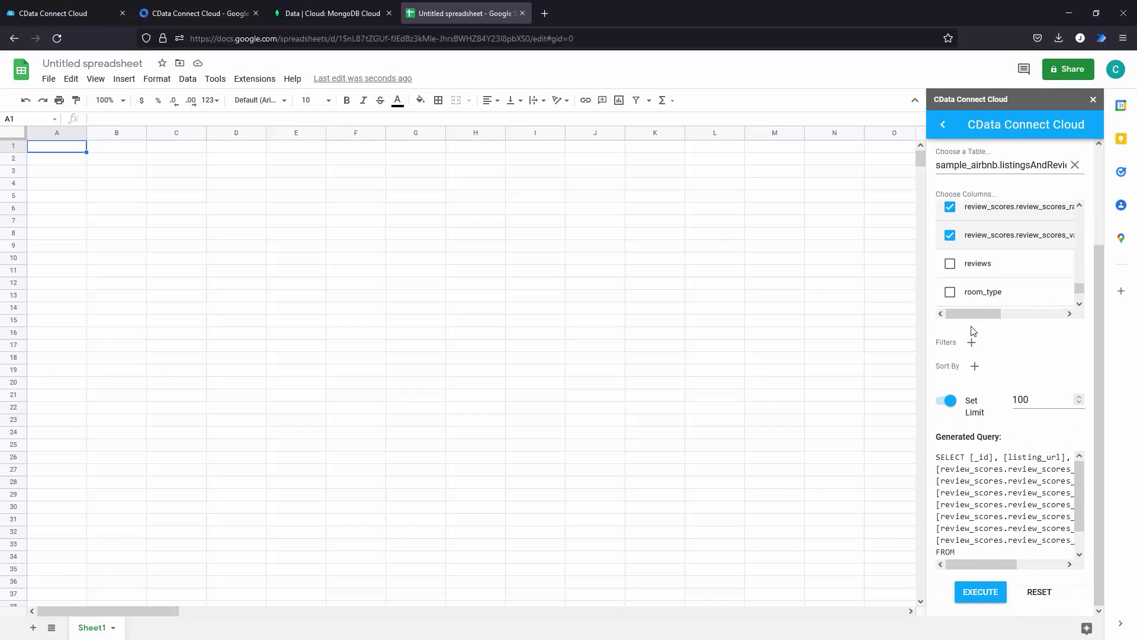
- Remove the empty filter and sort rows, execute the query, and output results to the current sheet
left_click(972, 342)
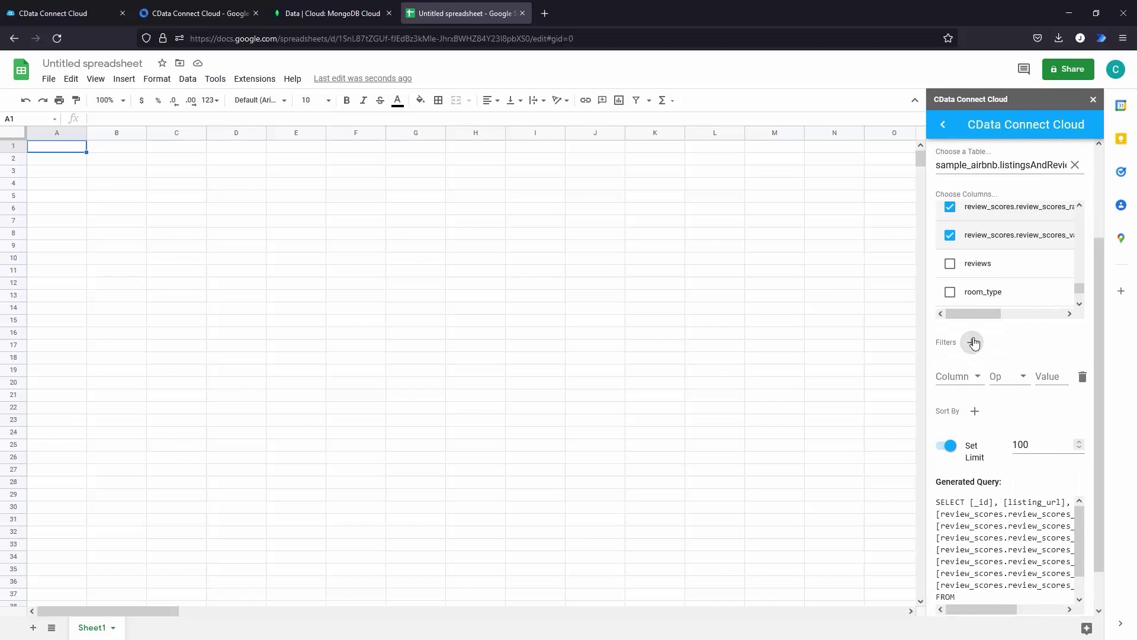
left_click(975, 379)
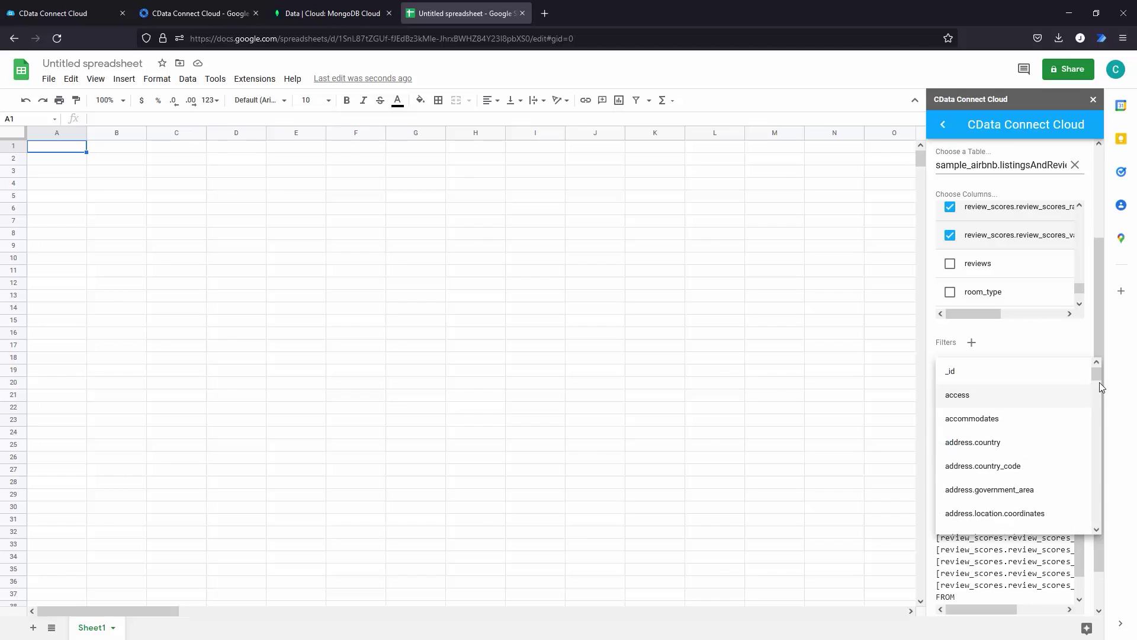
left_click(1088, 370)
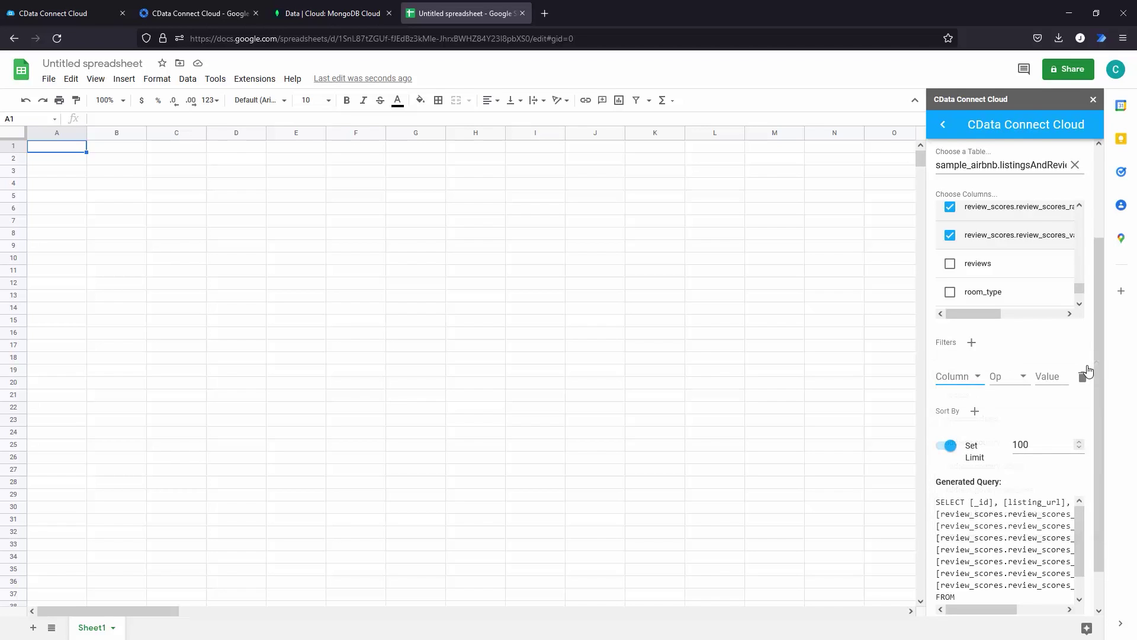
left_click(1082, 377)
left_click(975, 367)
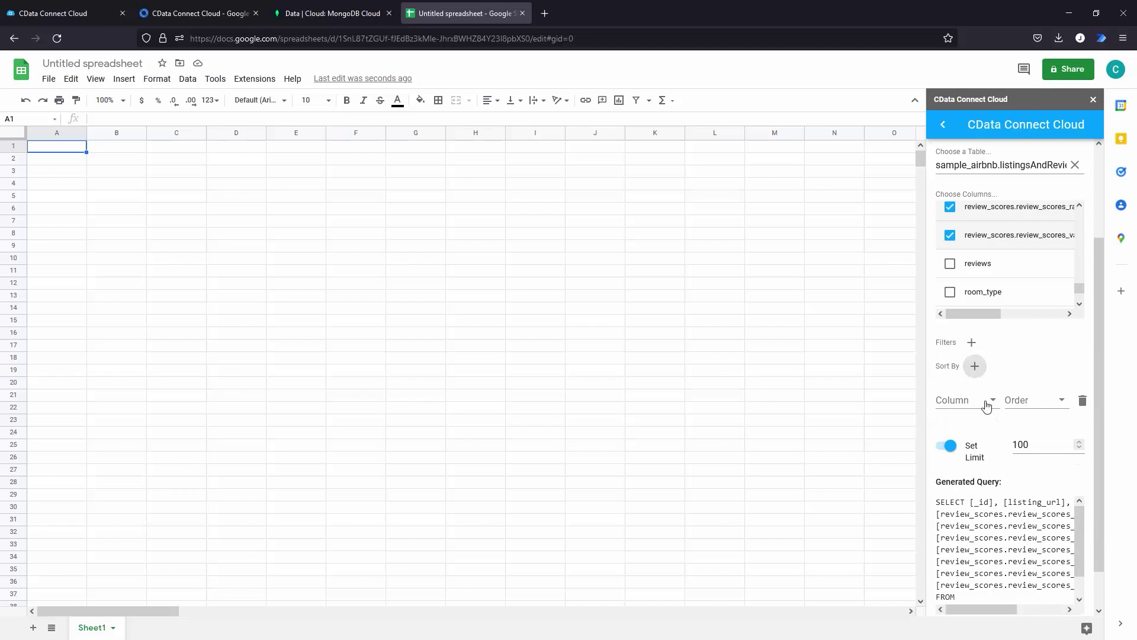
left_click(1083, 401)
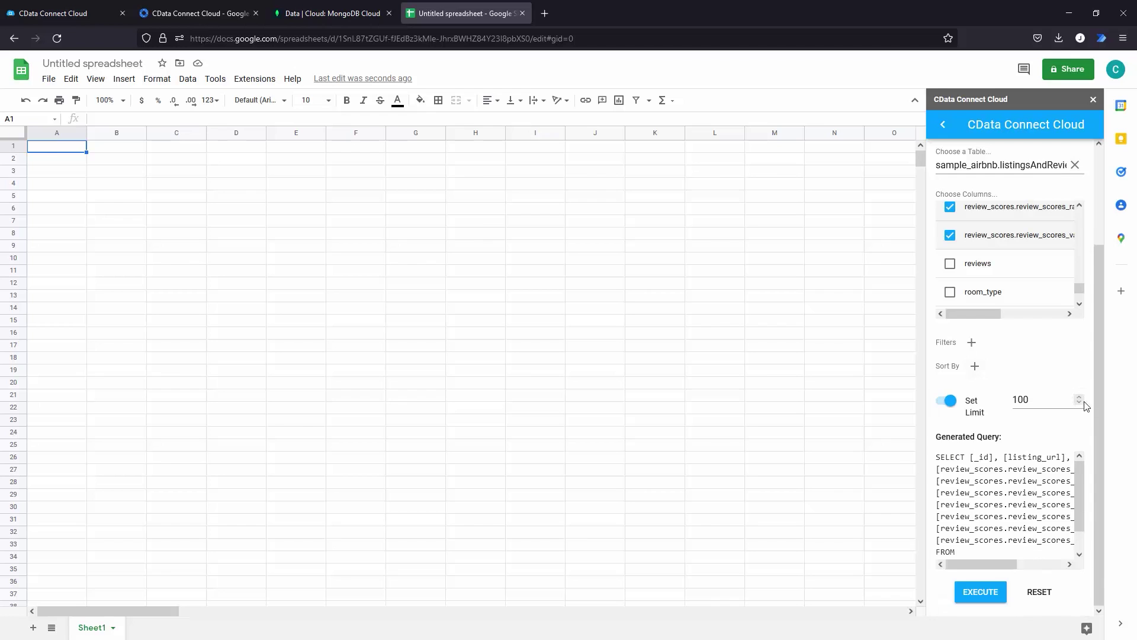
left_click(994, 591)
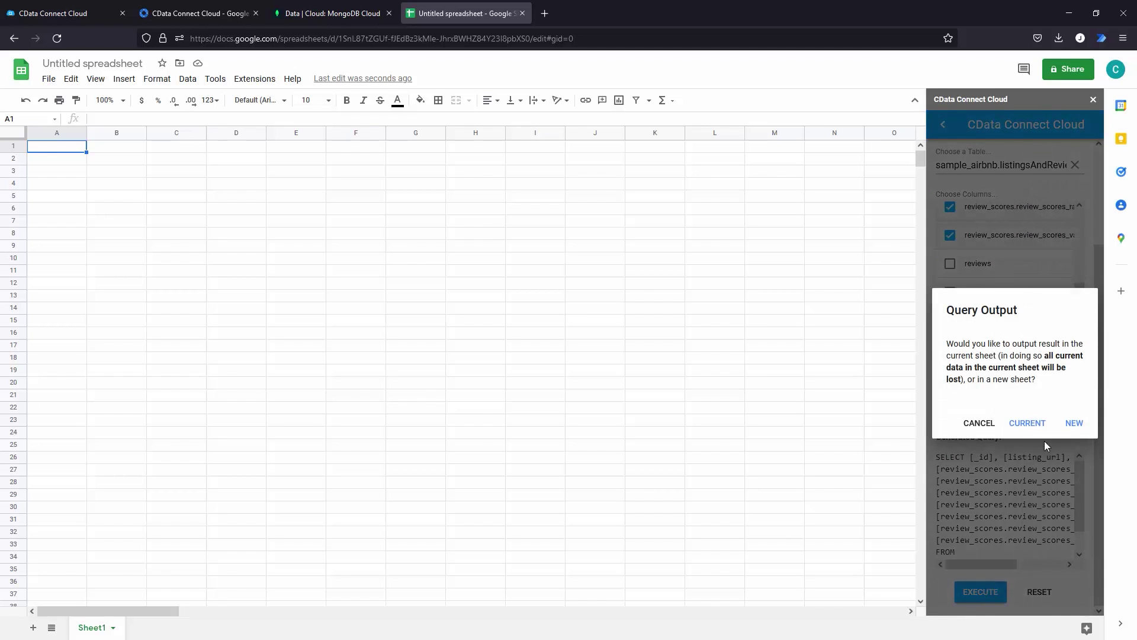
left_click(1027, 422)
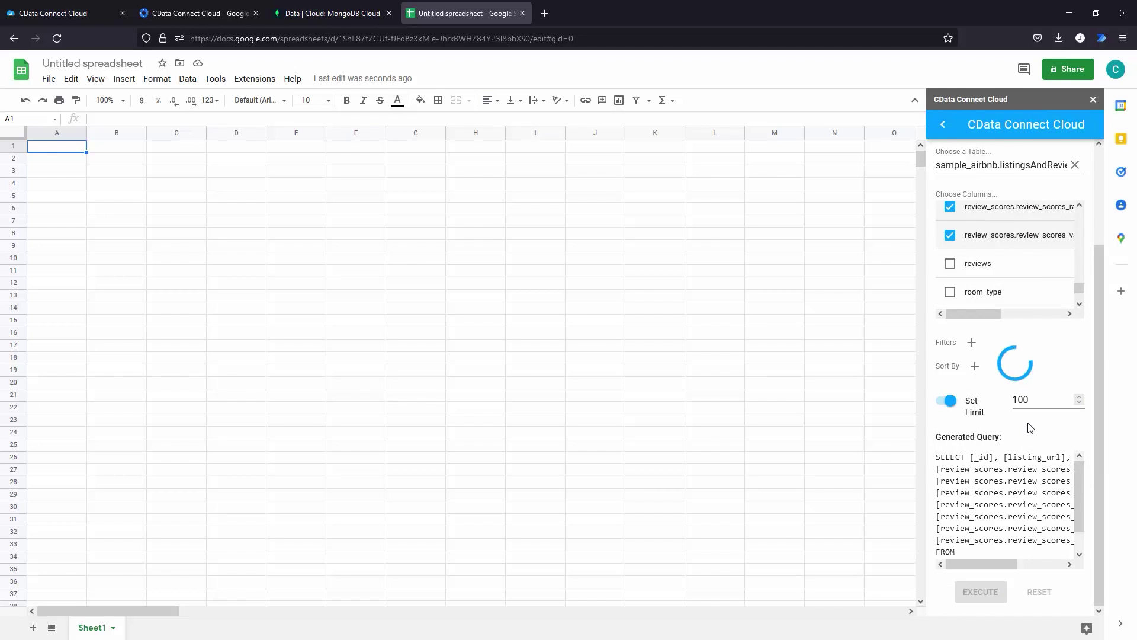